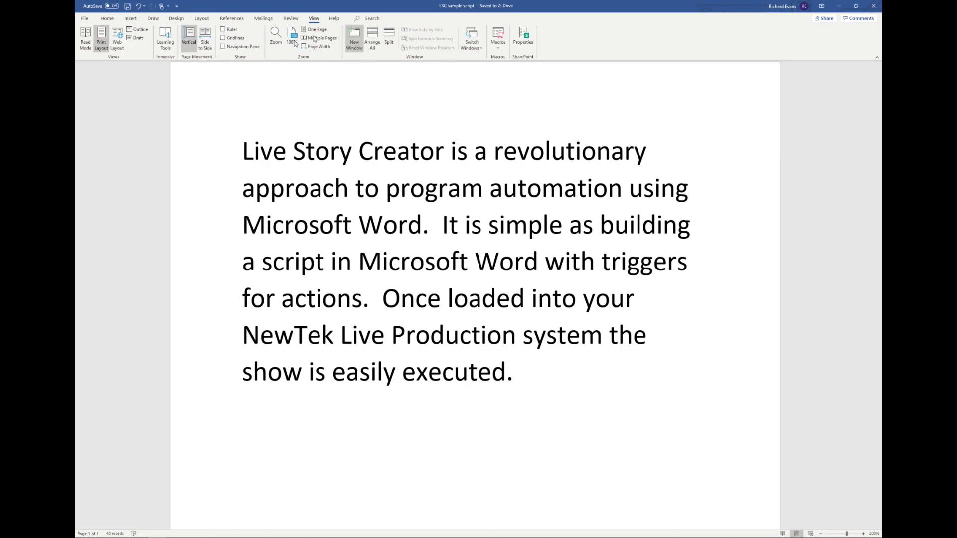
# Step: Save the Word script as 'LSC sample script' on Z:, replacing the existing file
pyautogui.click(83, 20)
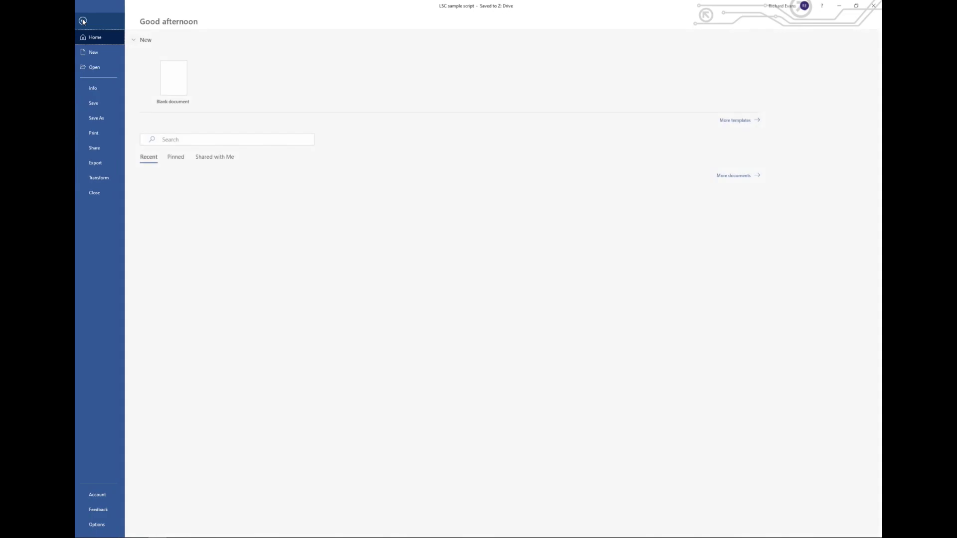
pyautogui.click(99, 118)
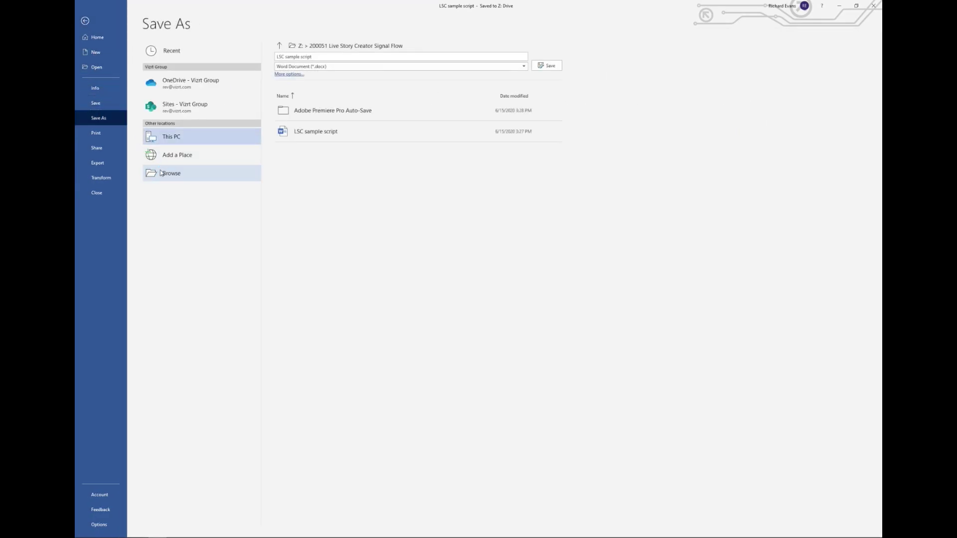
pyautogui.click(160, 172)
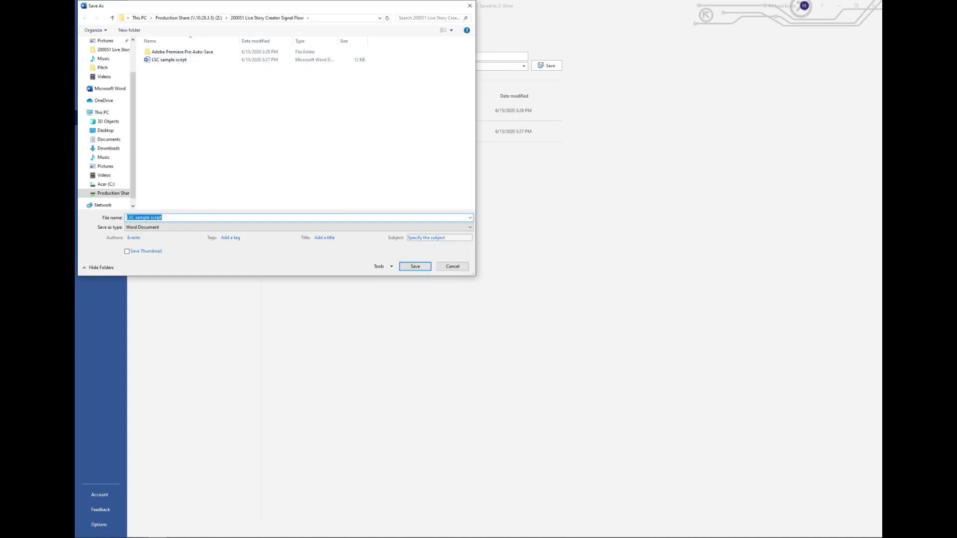
pyautogui.click(411, 268)
pyautogui.click(445, 293)
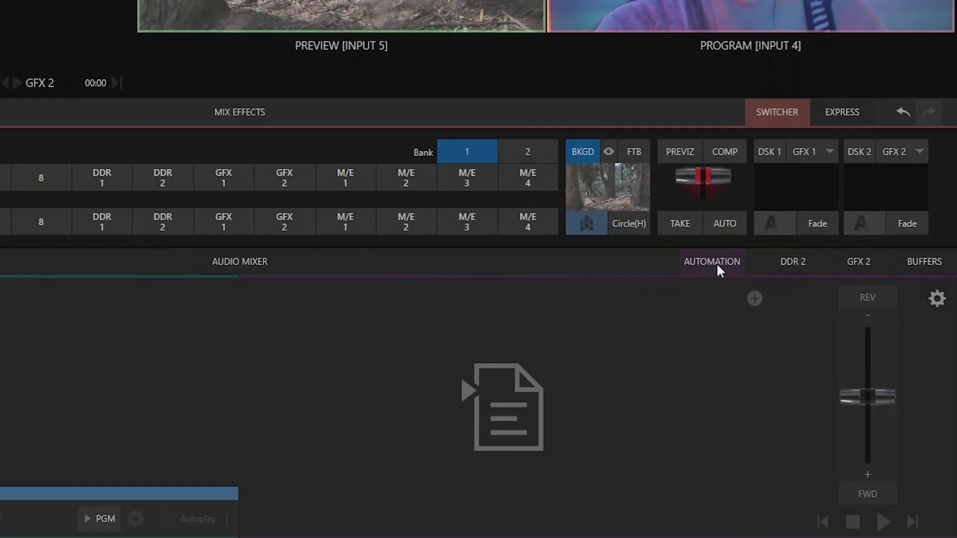
# Step: Import the 'LSC sample script' Word file into the Automation panel
pyautogui.click(755, 299)
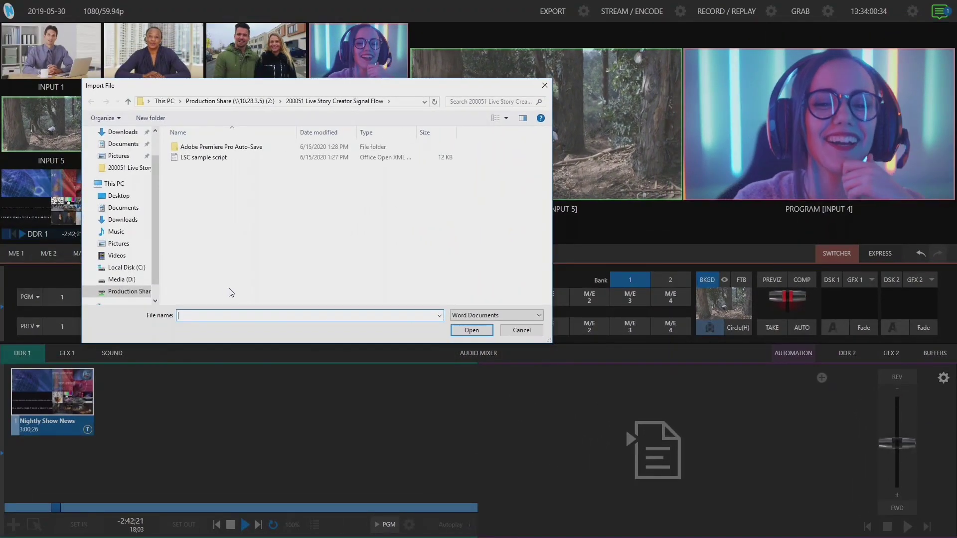
pyautogui.click(209, 157)
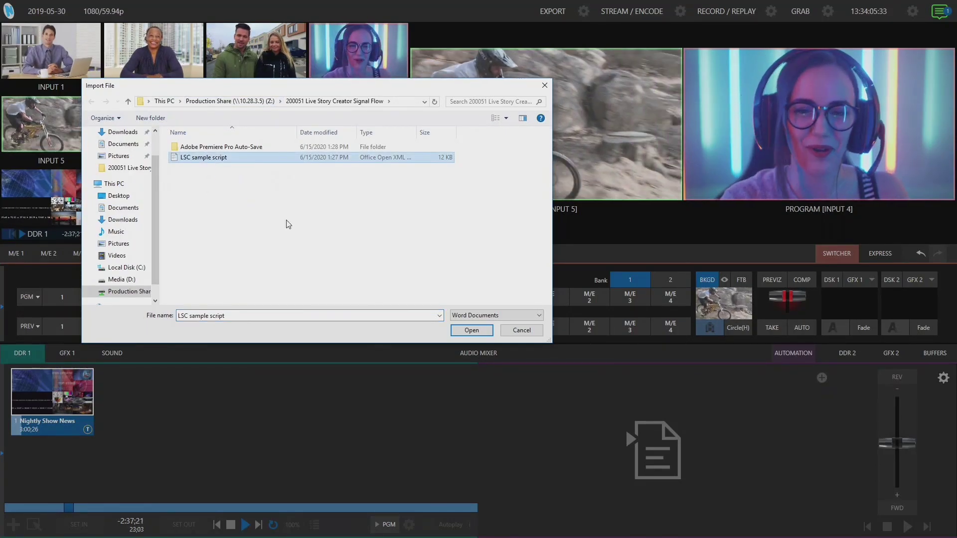
pyautogui.click(471, 329)
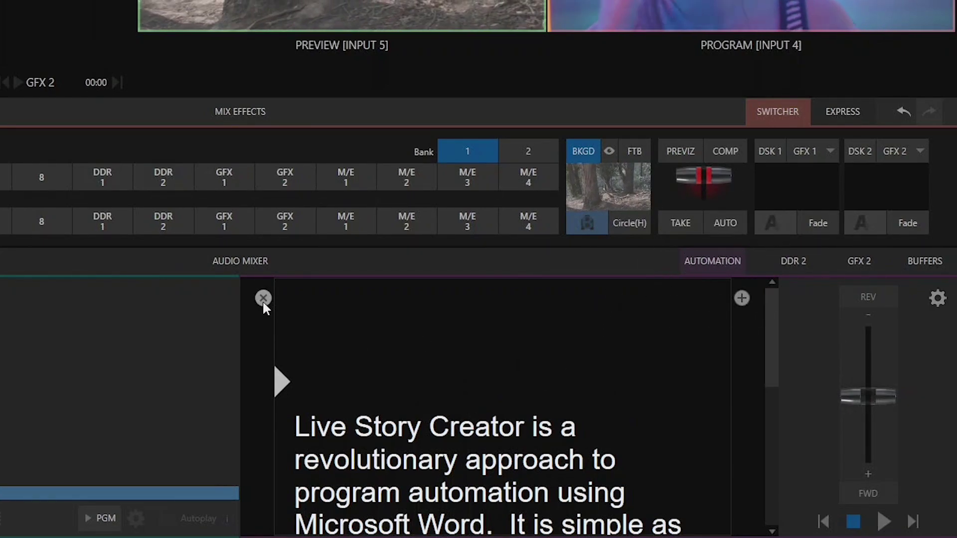
# Step: Move the cue marker so the script's opening line starts at the cue point
pyautogui.click(262, 299)
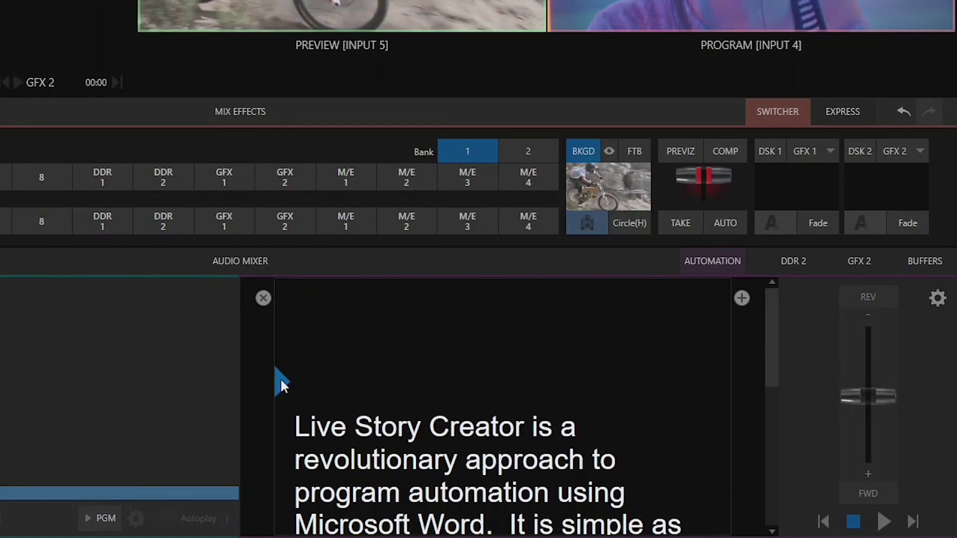
pyautogui.moveTo(280, 381); pyautogui.dragTo(277, 358)
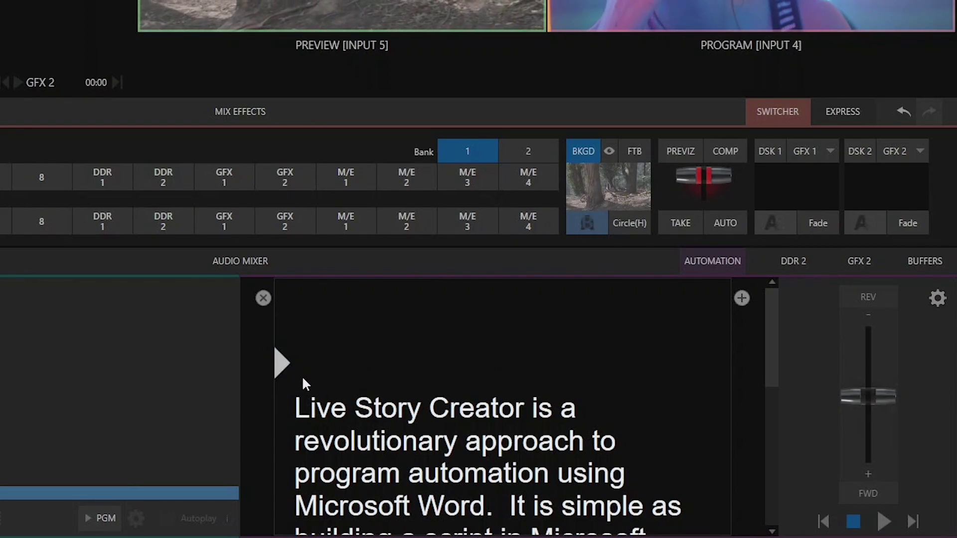
pyautogui.click(277, 363)
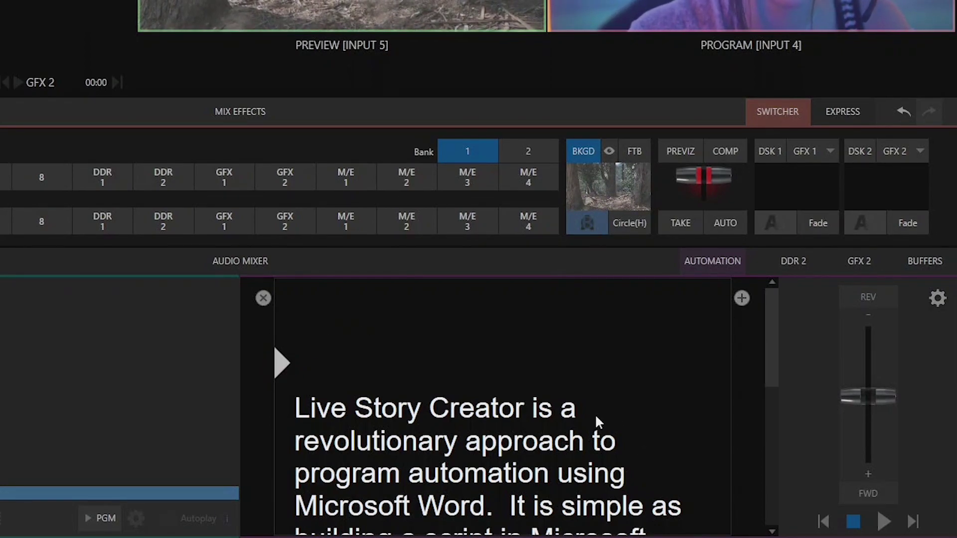
pyautogui.click(873, 398)
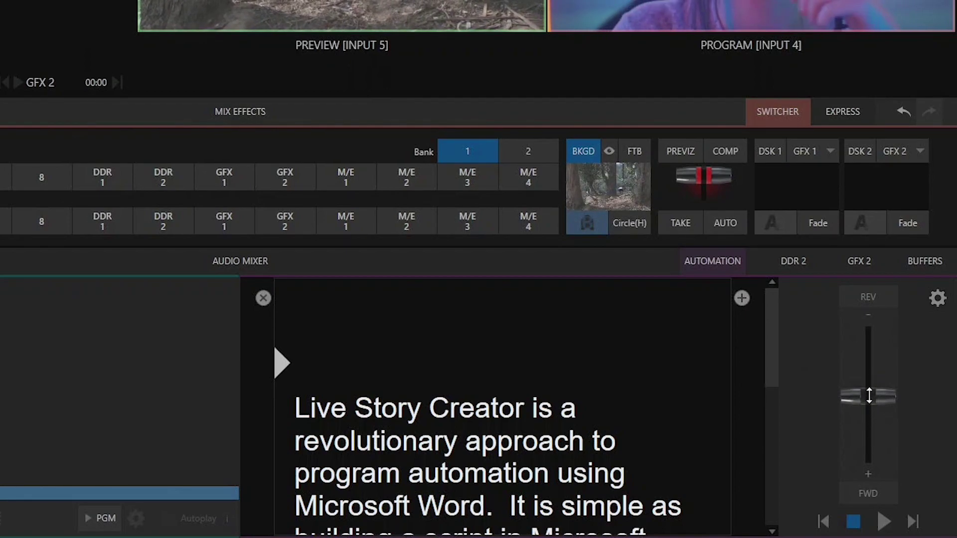
pyautogui.click(883, 521)
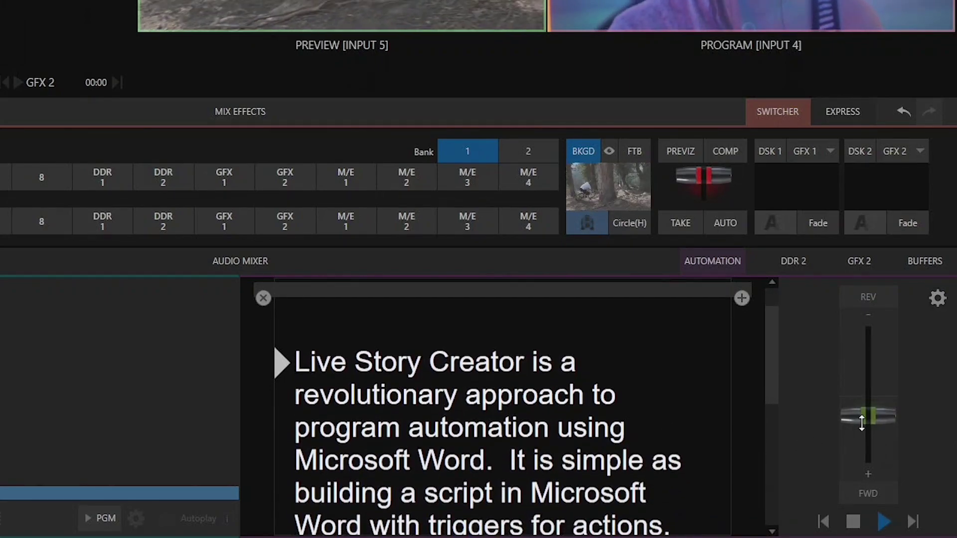
pyautogui.moveTo(871, 414)
pyautogui.mouseDown()
pyautogui.moveTo(868, 422)
pyautogui.moveTo(864, 412)
pyautogui.mouseUp()
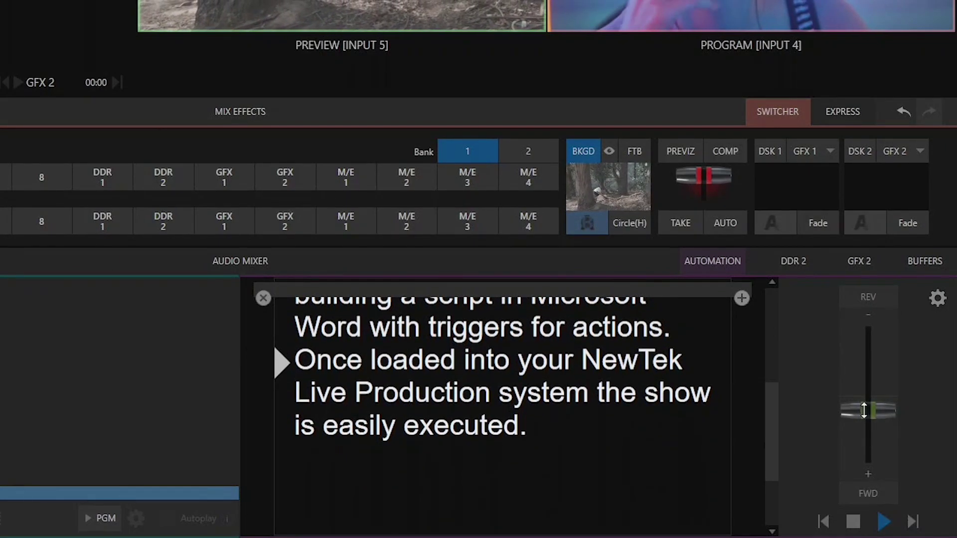
pyautogui.moveTo(864, 409); pyautogui.dragTo(860, 386)
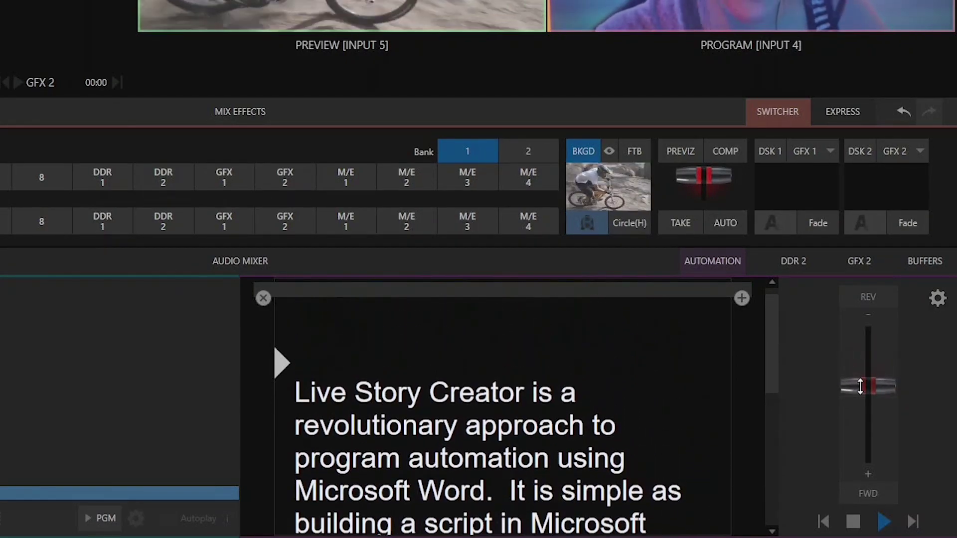
pyautogui.click(853, 521)
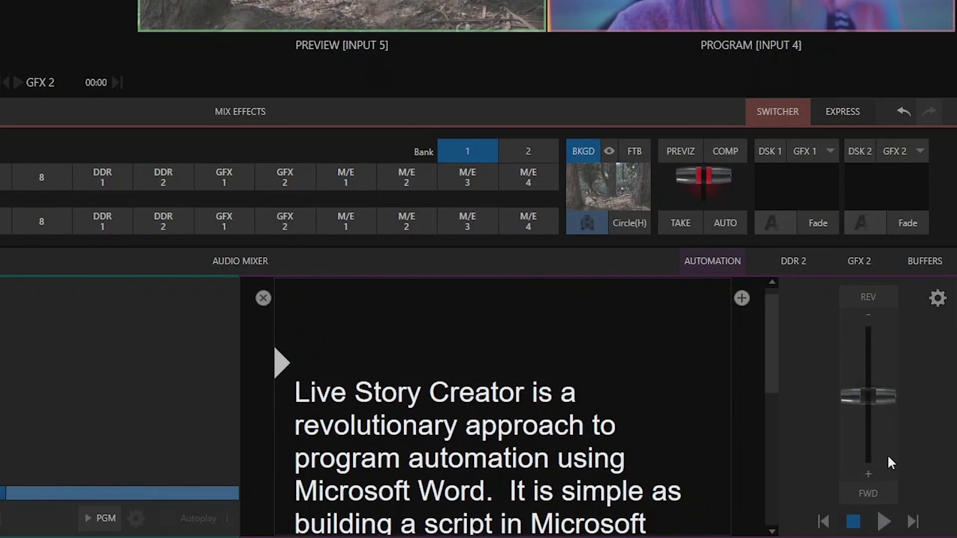
pyautogui.click(938, 299)
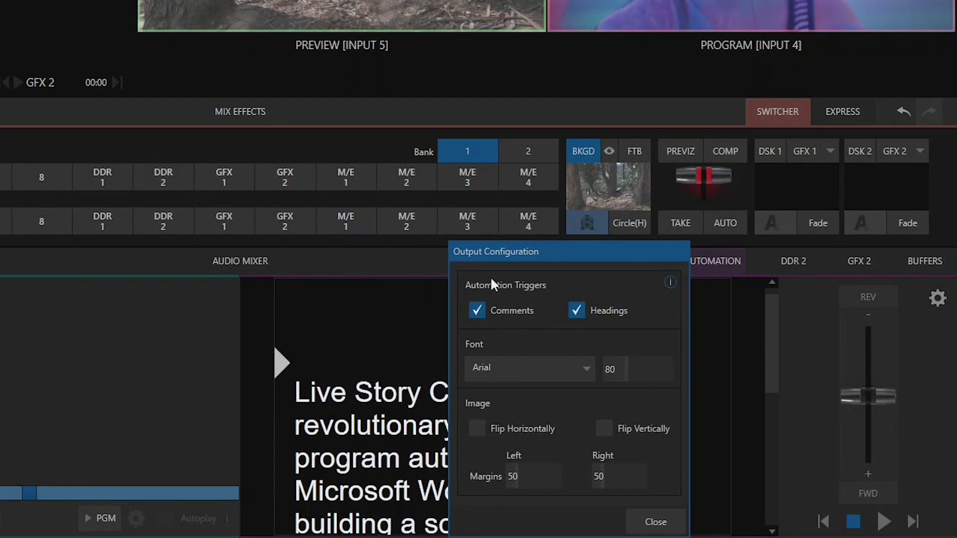
pyautogui.click(477, 314)
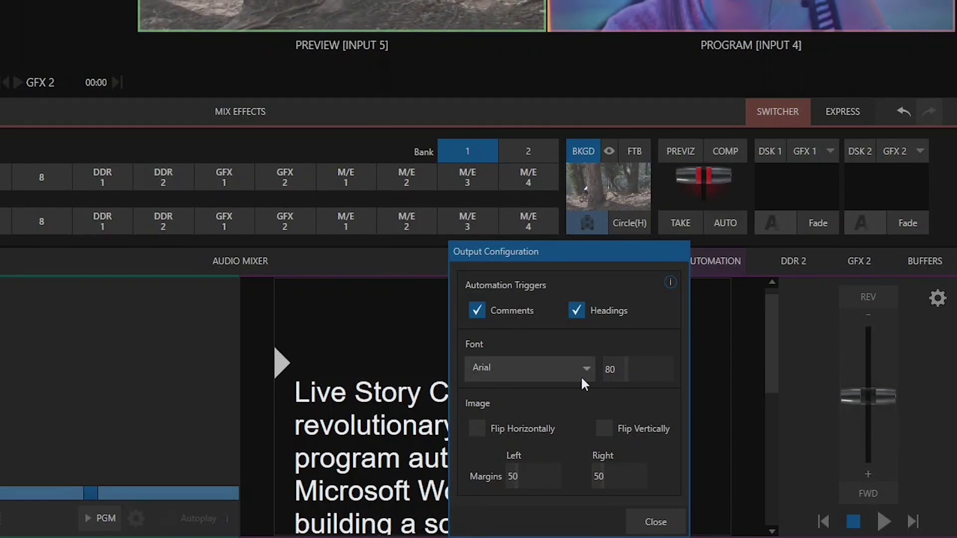
pyautogui.click(614, 370)
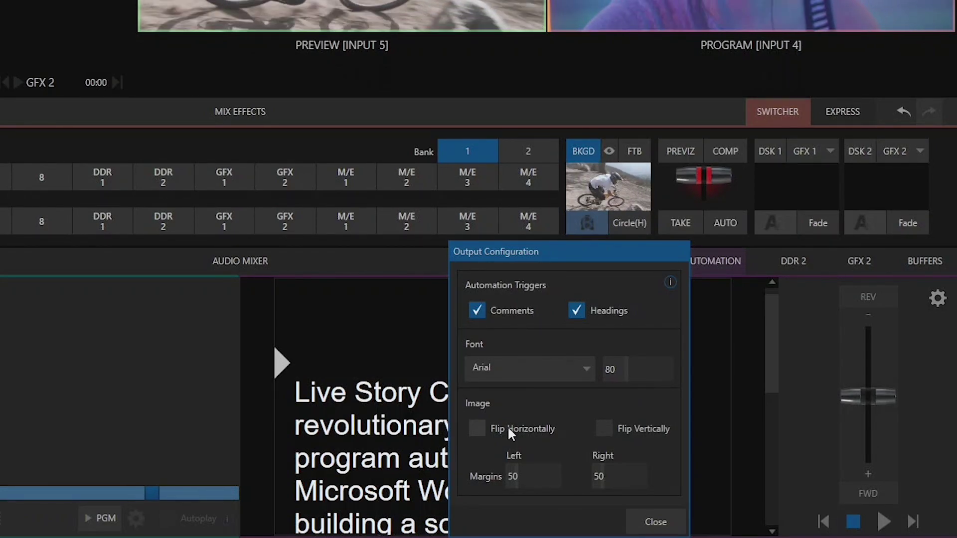
pyautogui.click(608, 425)
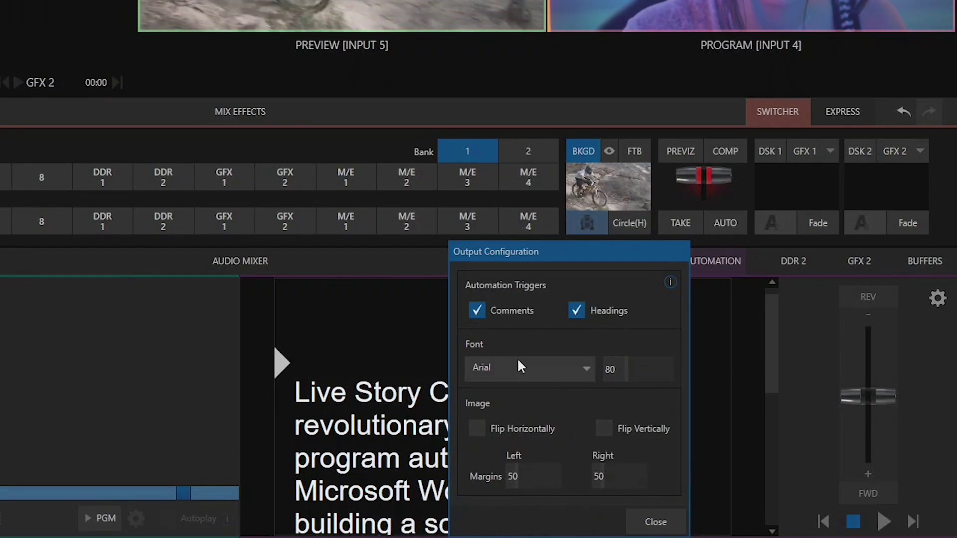
pyautogui.click(655, 522)
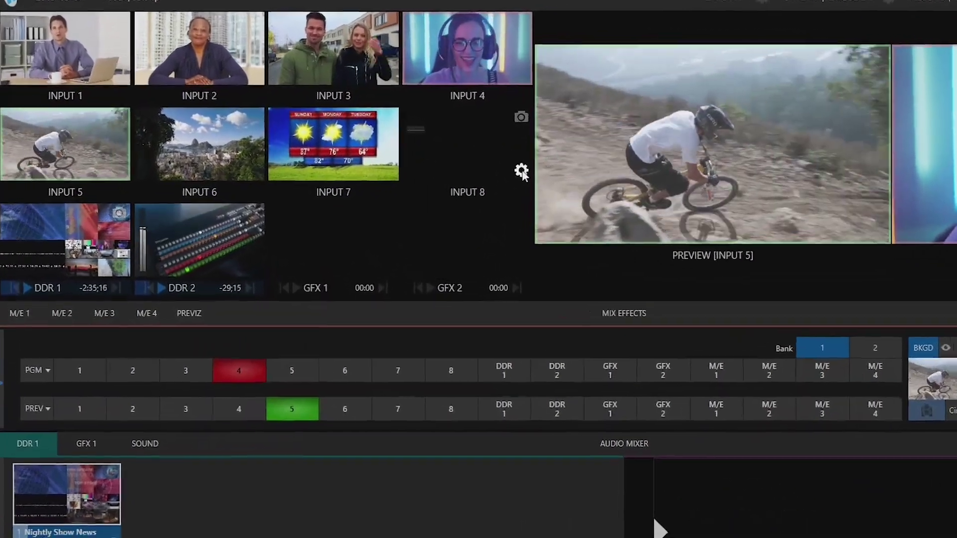
pyautogui.click(407, 147)
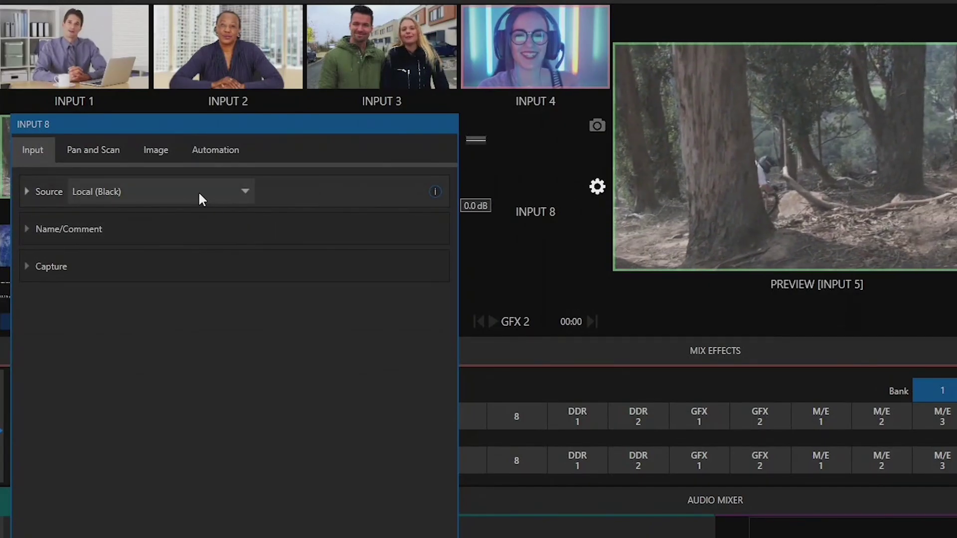
# Step: Set Input 8's source to SHARED-TC410PLUS (Teleprompter)
pyautogui.click(185, 193)
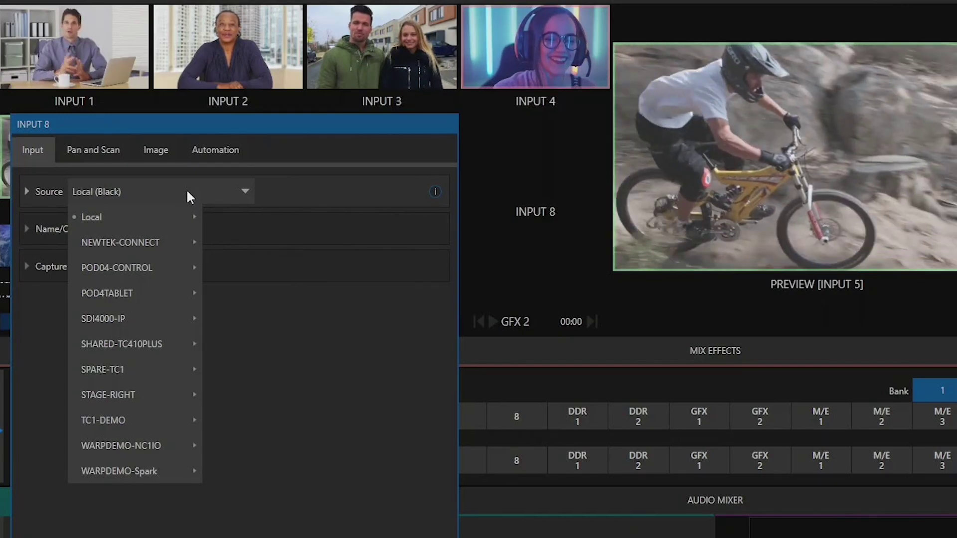
pyautogui.moveTo(155, 349)
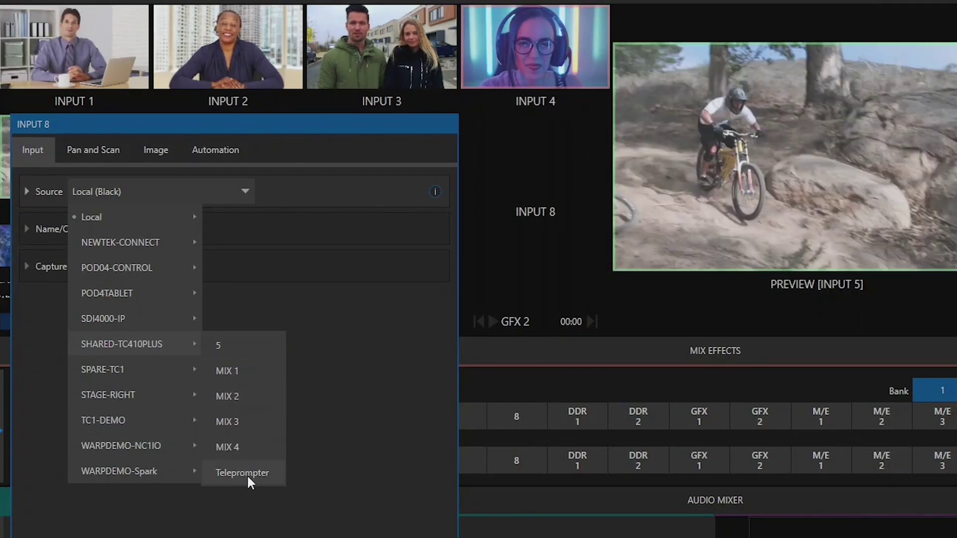
pyautogui.click(248, 476)
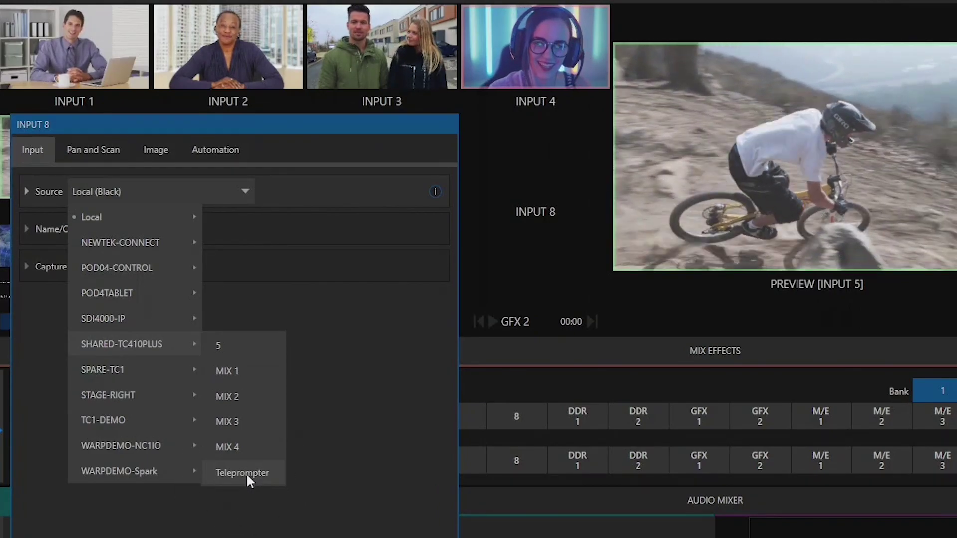
pyautogui.click(246, 473)
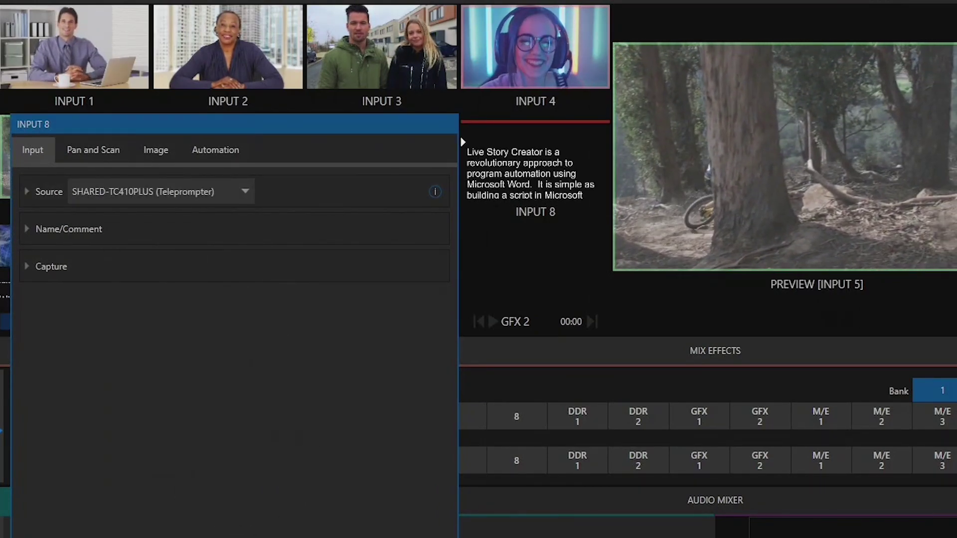
# Step: Close Input 8's settings and stop the script so it returns to the beginning
pyautogui.click(451, 499)
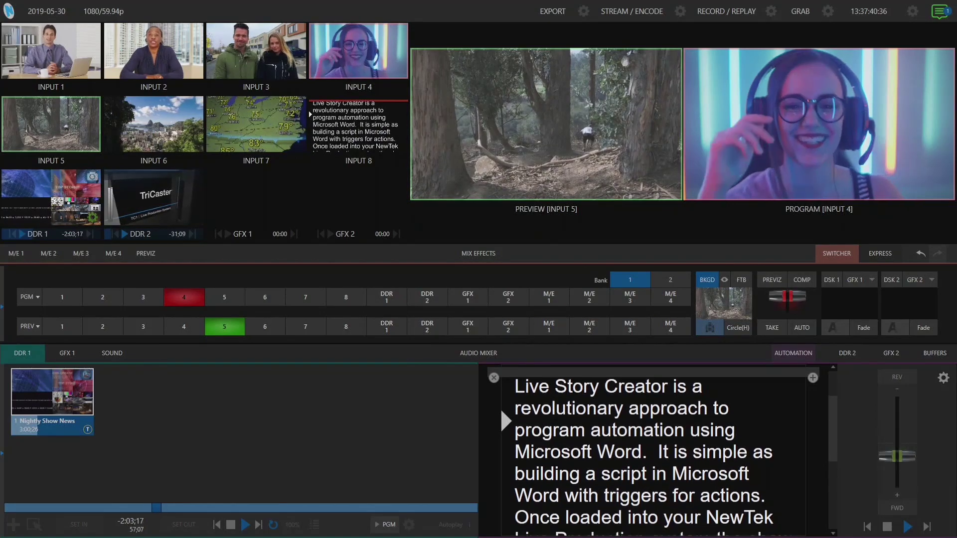
pyautogui.click(887, 527)
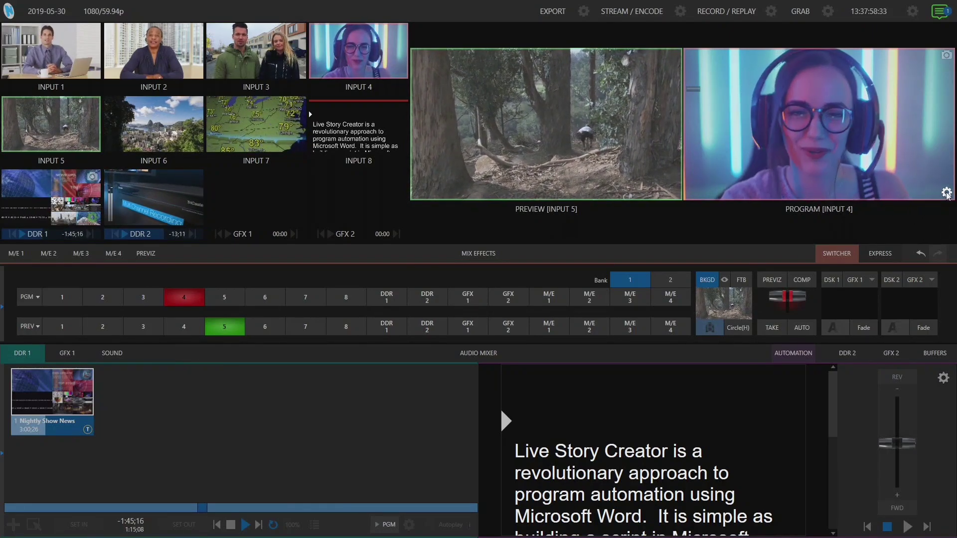
pyautogui.click(946, 192)
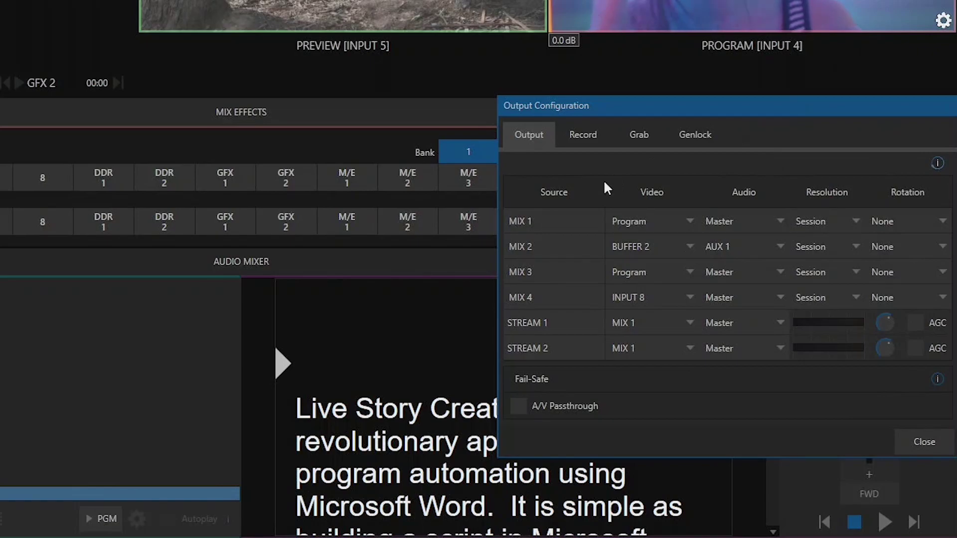
# Step: Set MIX 2's video output to INPUT 8 instead of Buffer 2
pyautogui.click(639, 245)
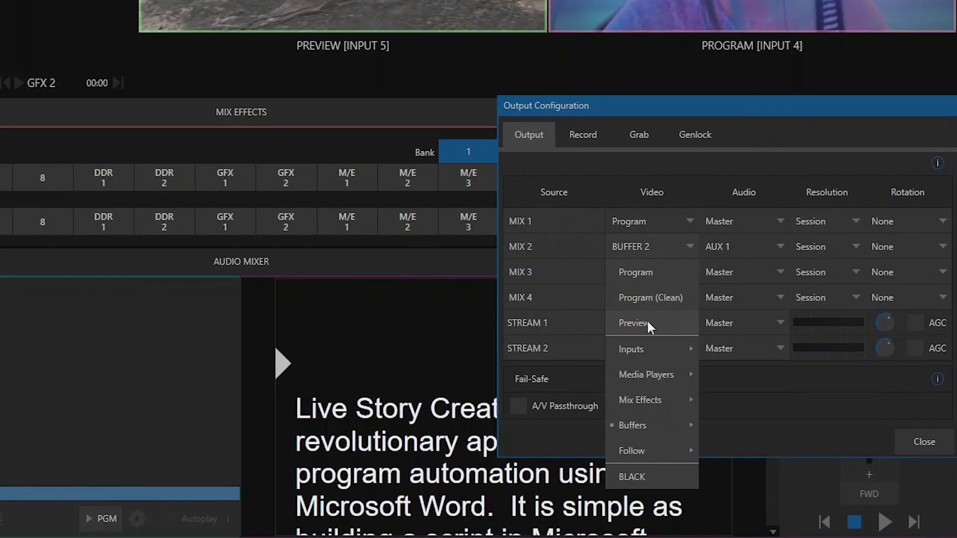
pyautogui.moveTo(658, 350)
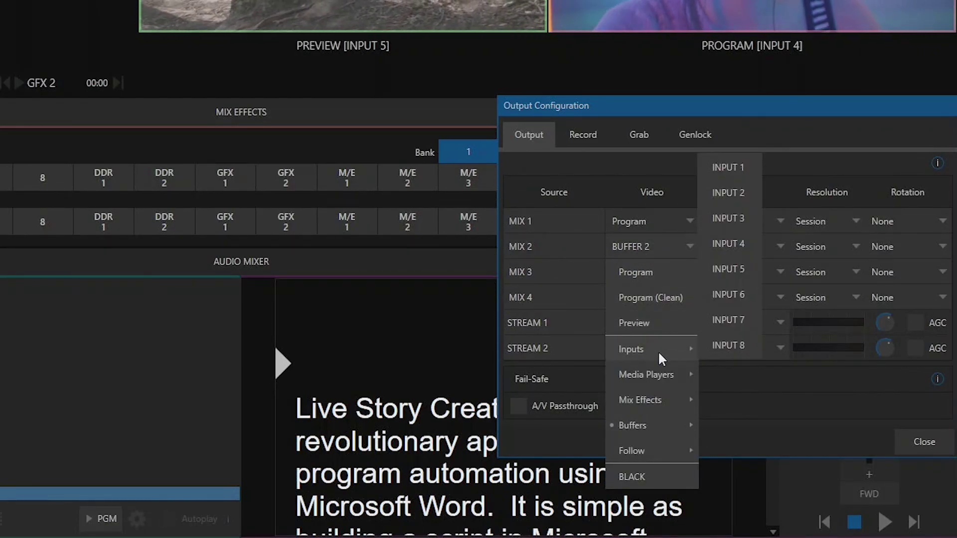
pyautogui.click(718, 343)
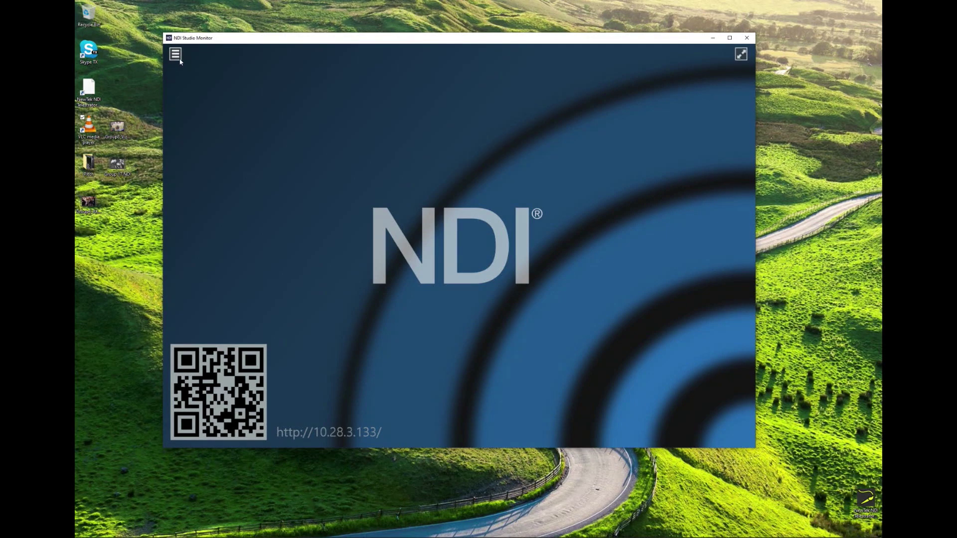
pyautogui.click(175, 54)
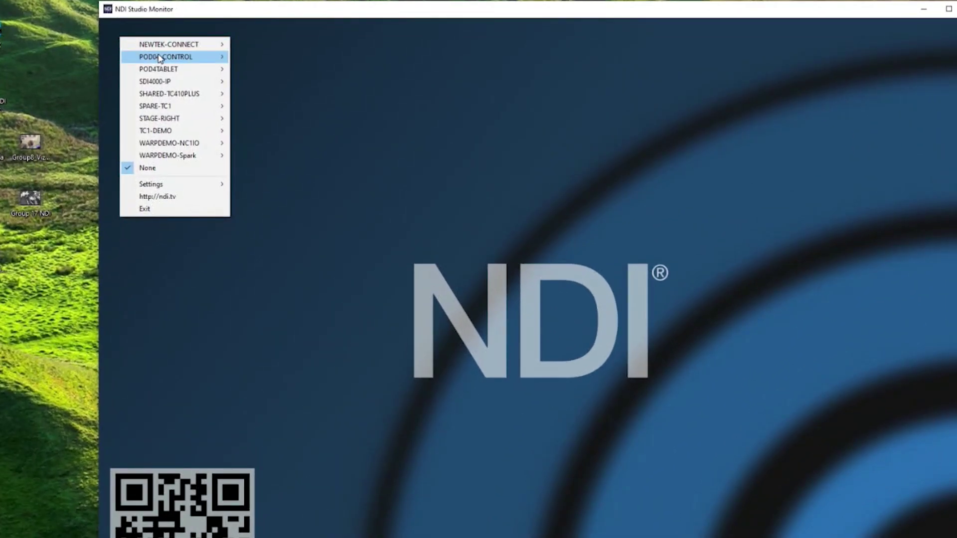
# Step: Show the SHARED-TC410PLUS Teleprompter feed in NDI Studio Monitor, then minimize the window
pyautogui.moveTo(157, 94)
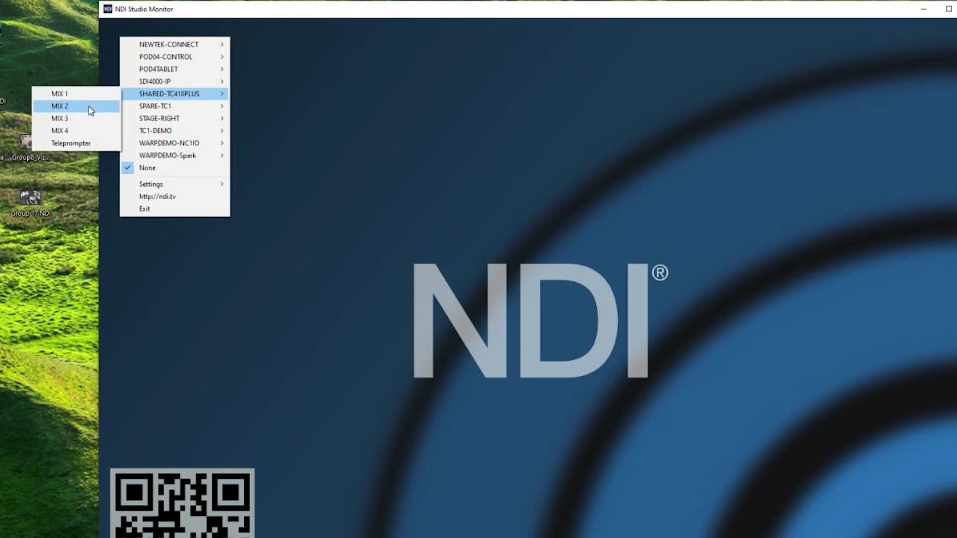
pyautogui.click(77, 143)
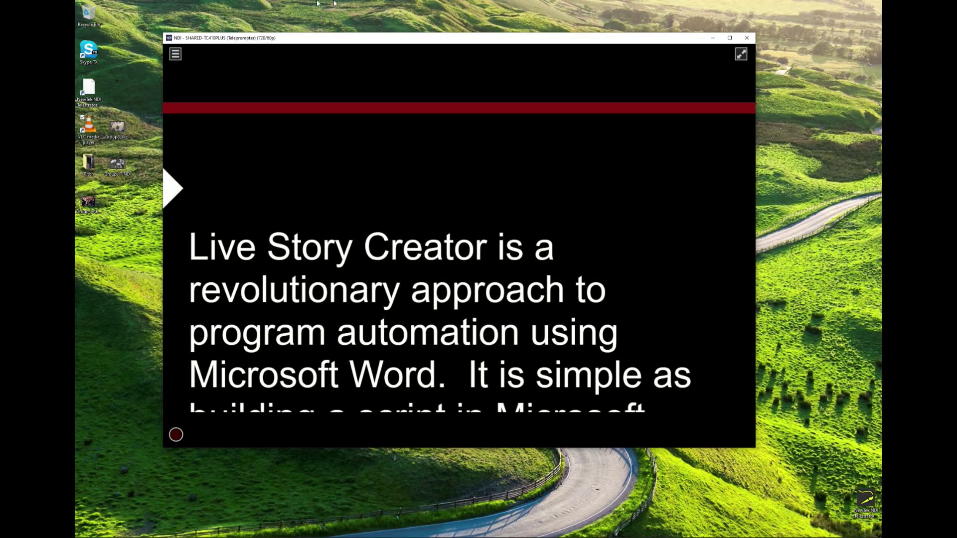
pyautogui.click(713, 38)
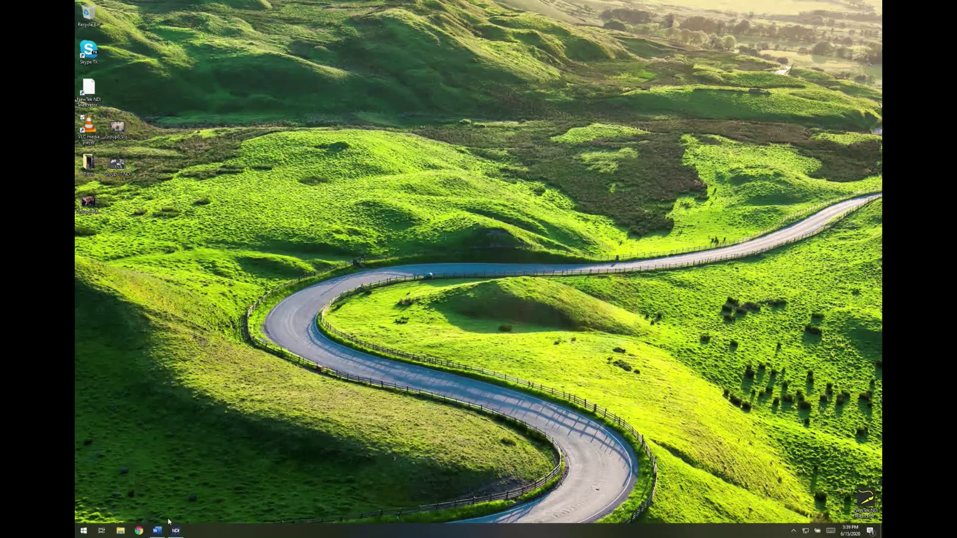
# Step: In Word, add 'really' so the line reads 'is a really revolutionary approach', then save
pyautogui.click(158, 531)
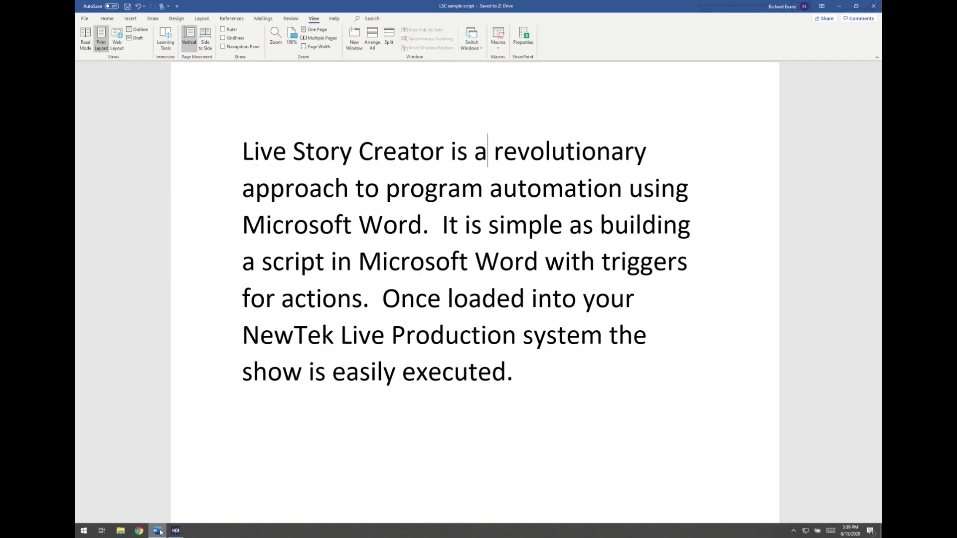
pyautogui.write('really')
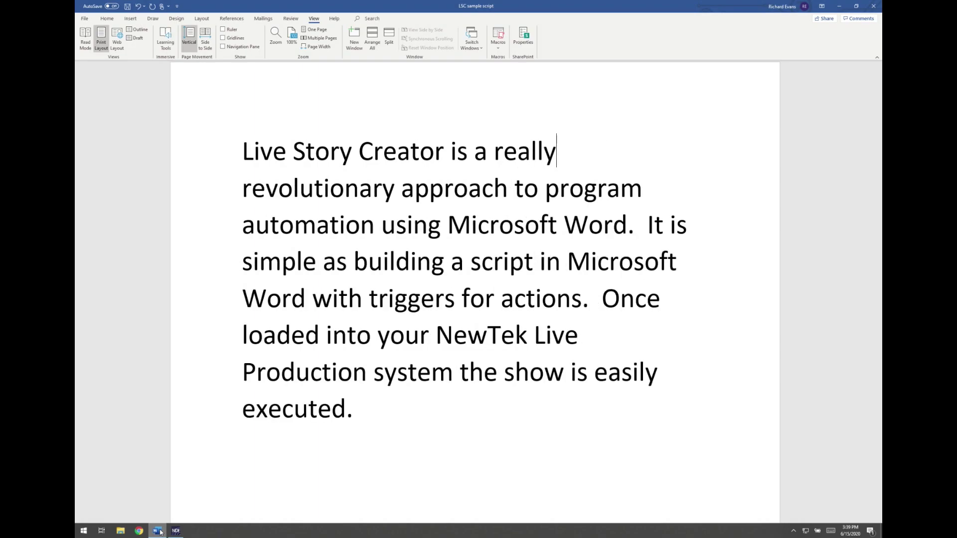
pyautogui.hotkey('ctrl', 's')
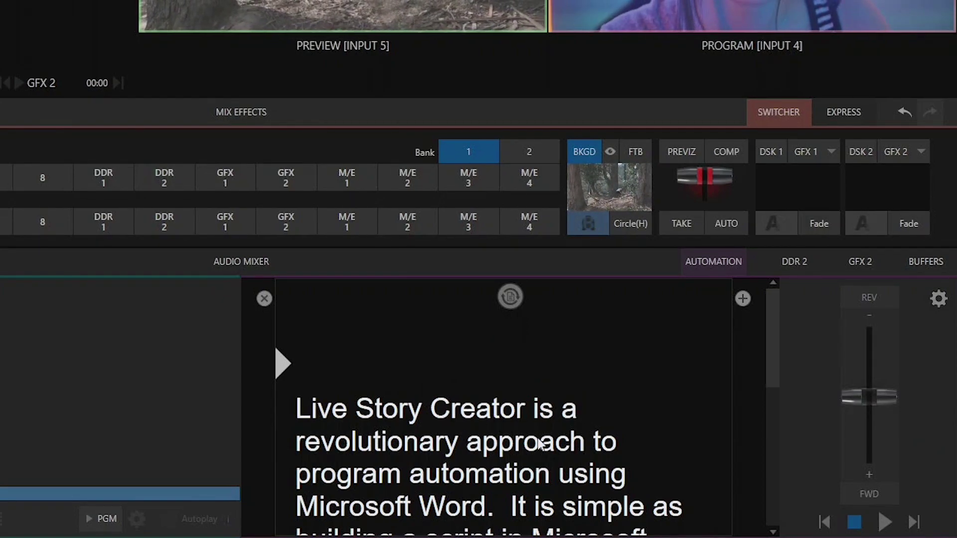
# Step: Reload the edited Word script in the Automation panel and start the prompter scrolling
pyautogui.click(299, 444)
pyautogui.click(298, 445)
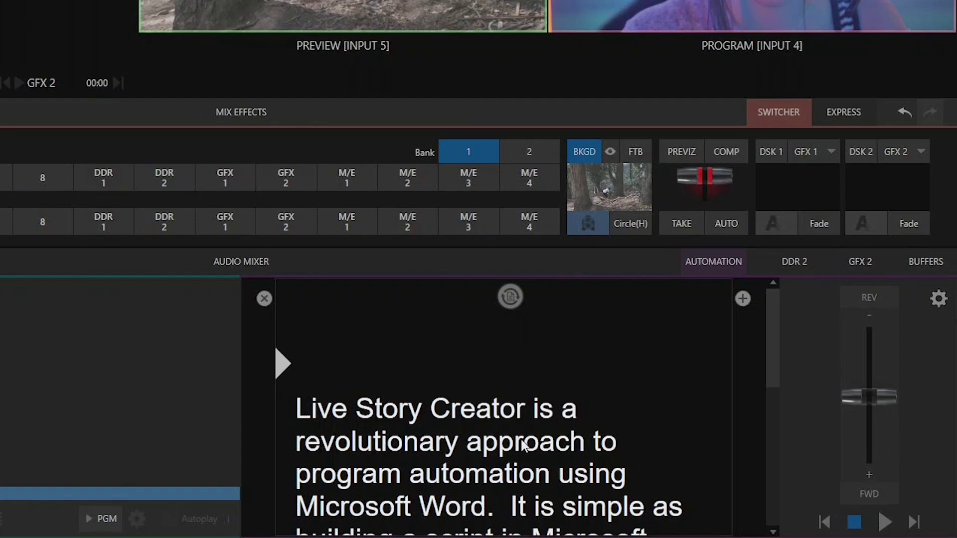
pyautogui.click(512, 300)
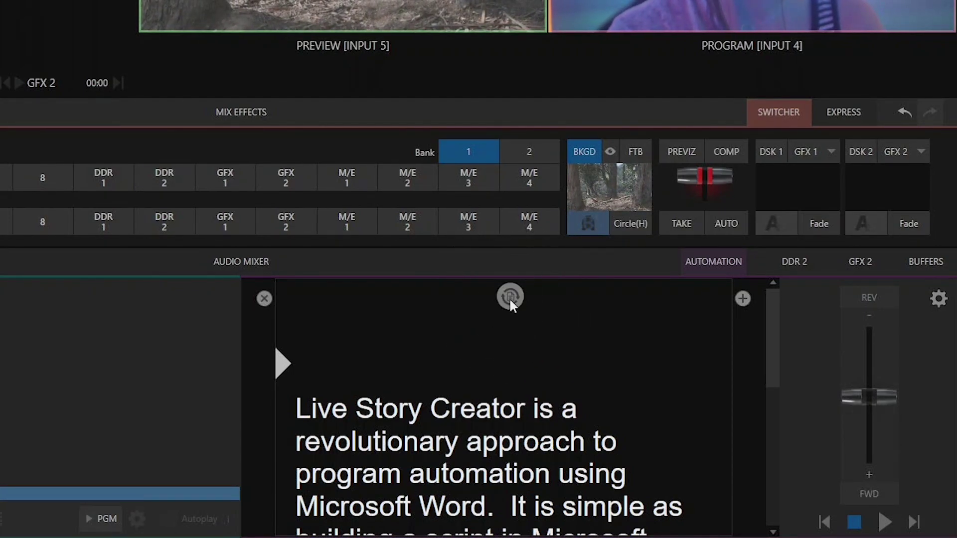
pyautogui.click(514, 298)
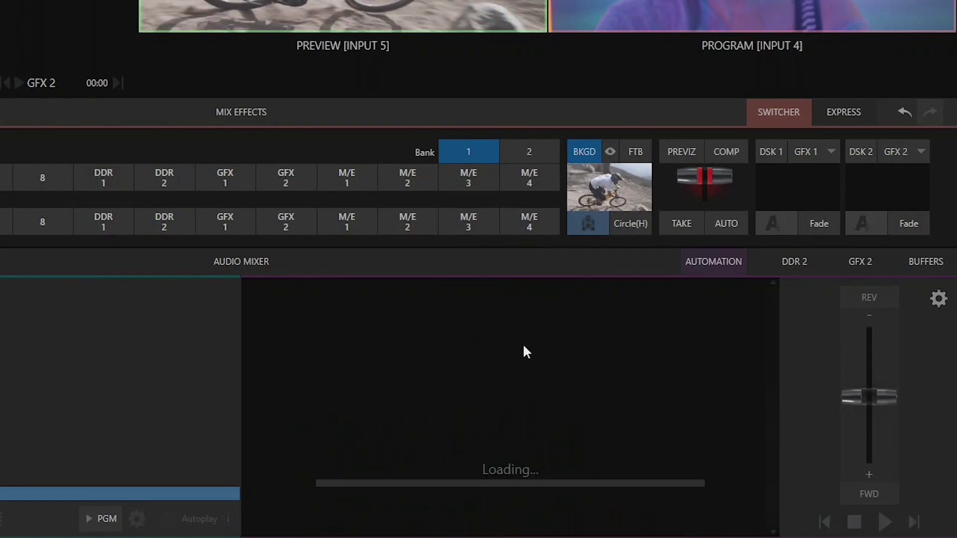
pyautogui.click(885, 522)
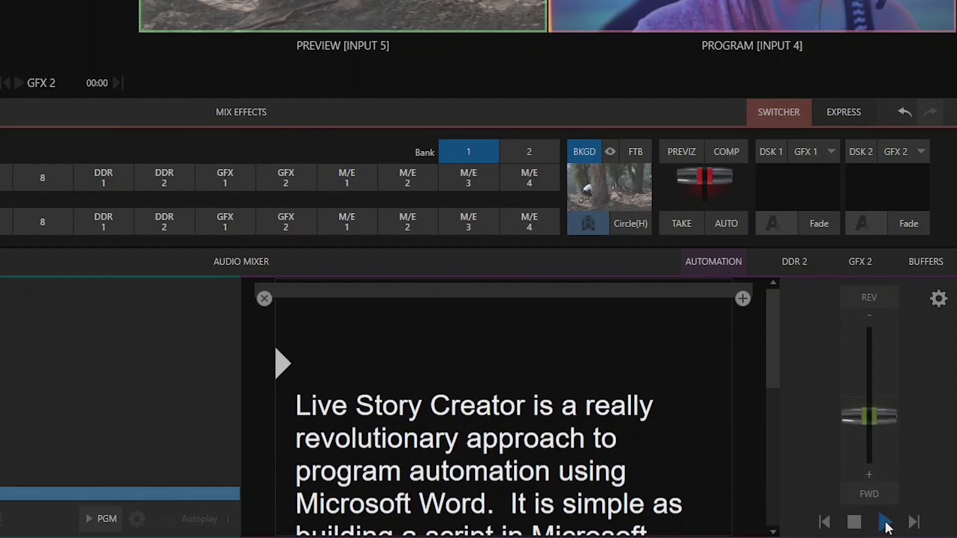